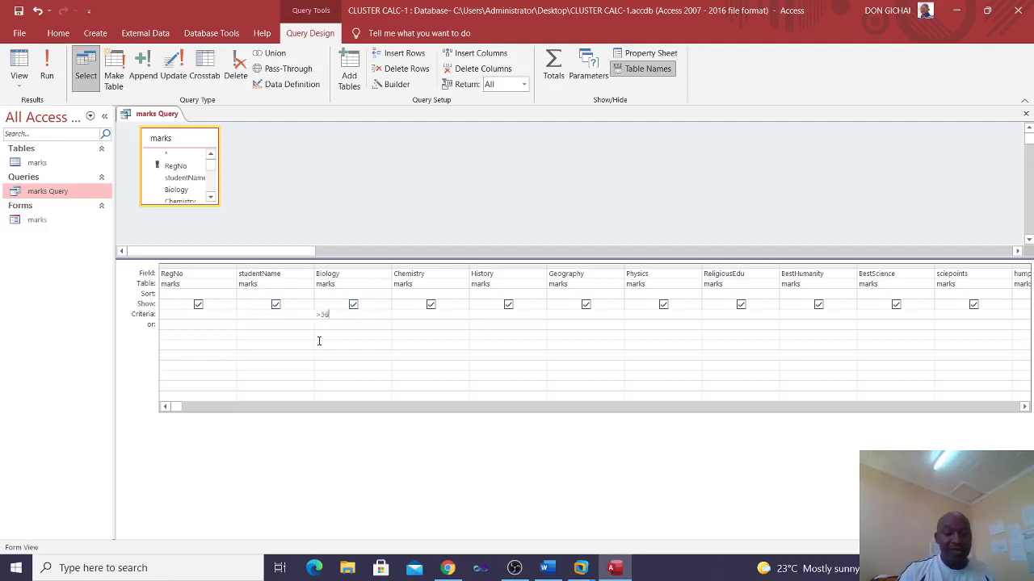
- Run the marks query and select the Biology column in the returned student records
{"action": "left_click", "coordinate": [47, 75]}
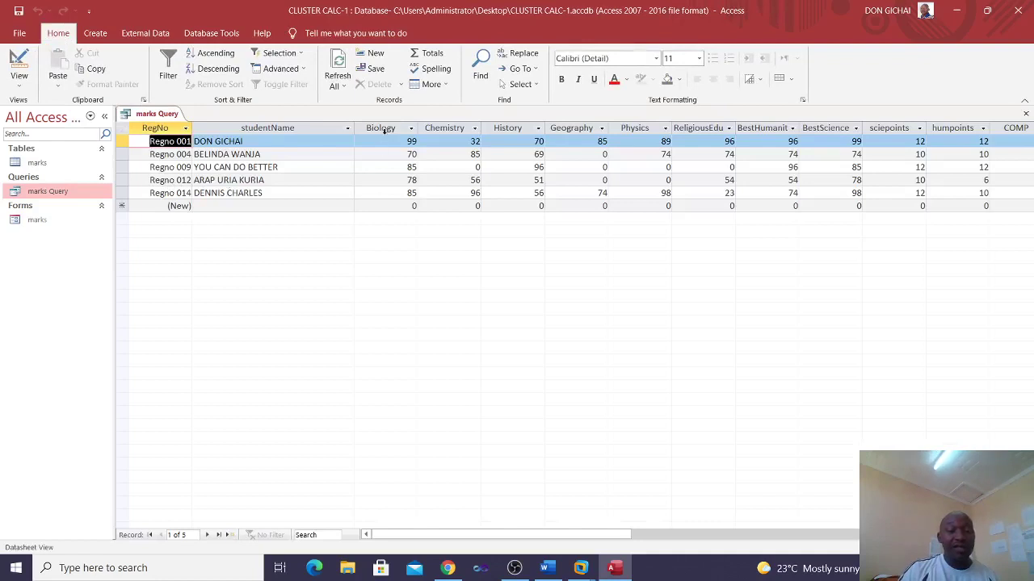
{"action": "left_click", "coordinate": [386, 129]}
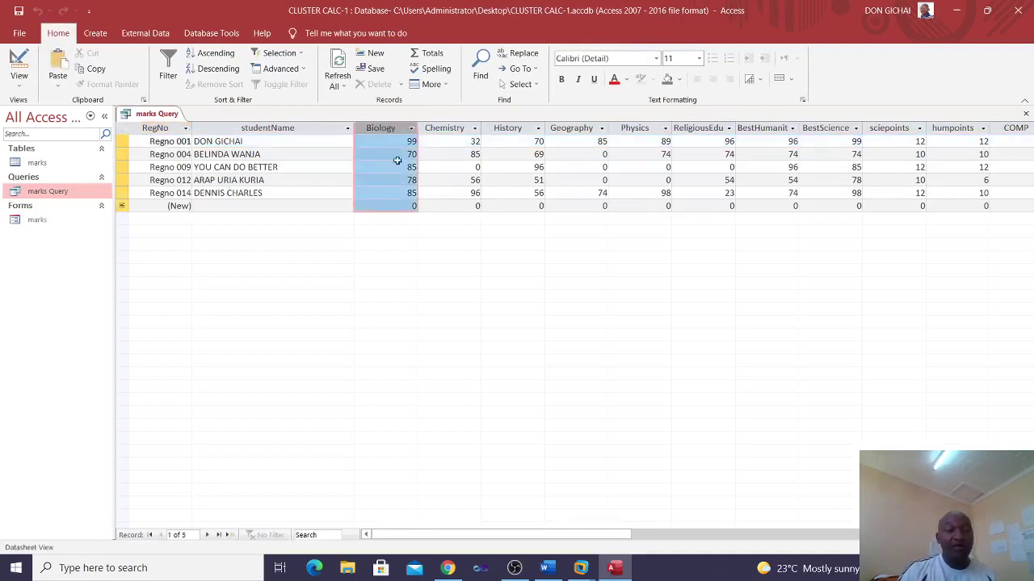
- Switch back to Design View and delete the >50 Biology criterion
{"action": "left_click", "coordinate": [20, 62]}
{"action": "left_click_drag", "start_coordinate": [330, 314], "coordinate": [315, 314]}
{"action": "key", "text": "Delete"}
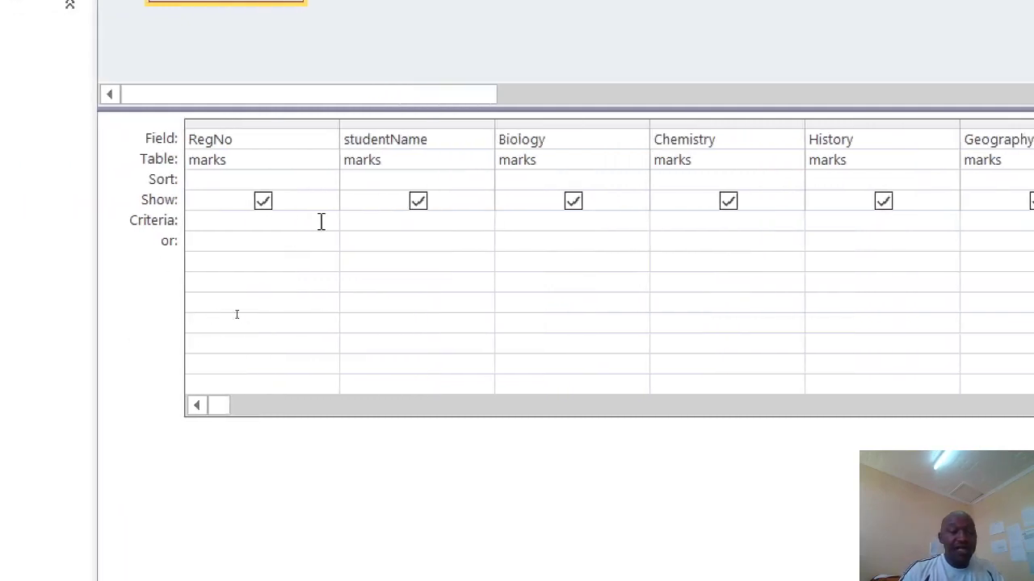
- Enter two student names as studentName criteria, one in Criteria and one in the or: row
{"action": "left_click", "coordinate": [353, 219]}
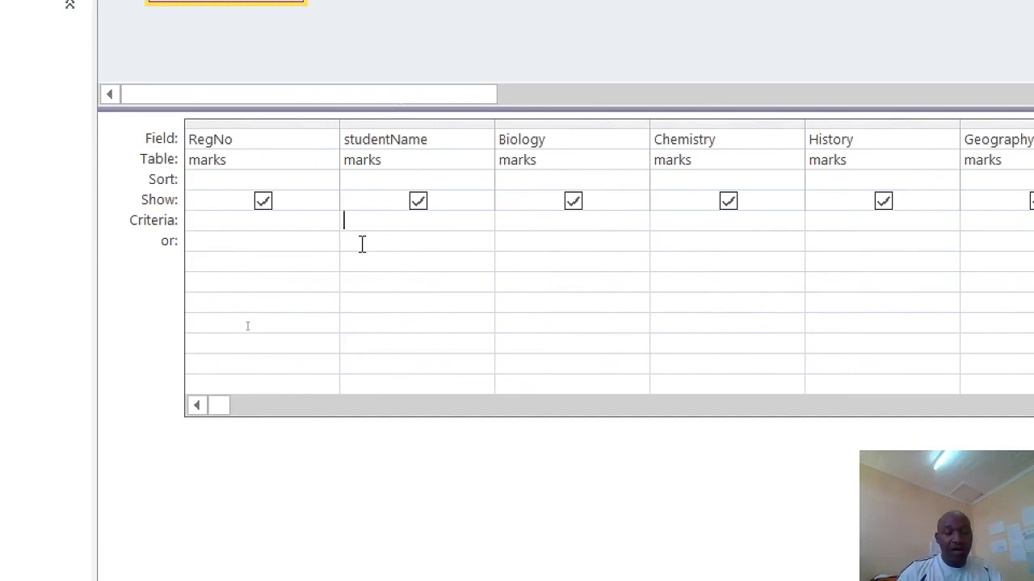
{"action": "type", "text": "BE"}
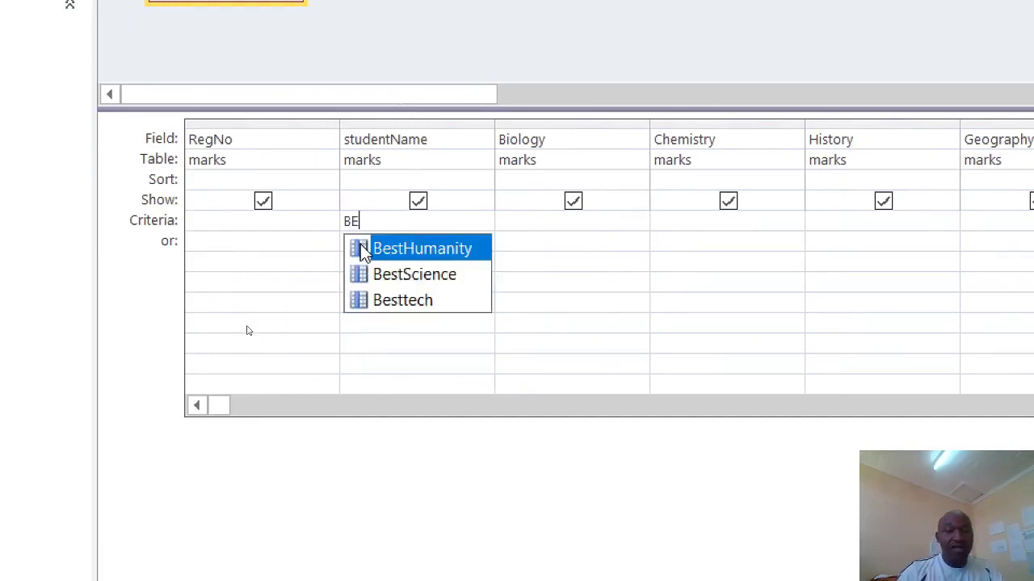
{"action": "type", "text": "I"}
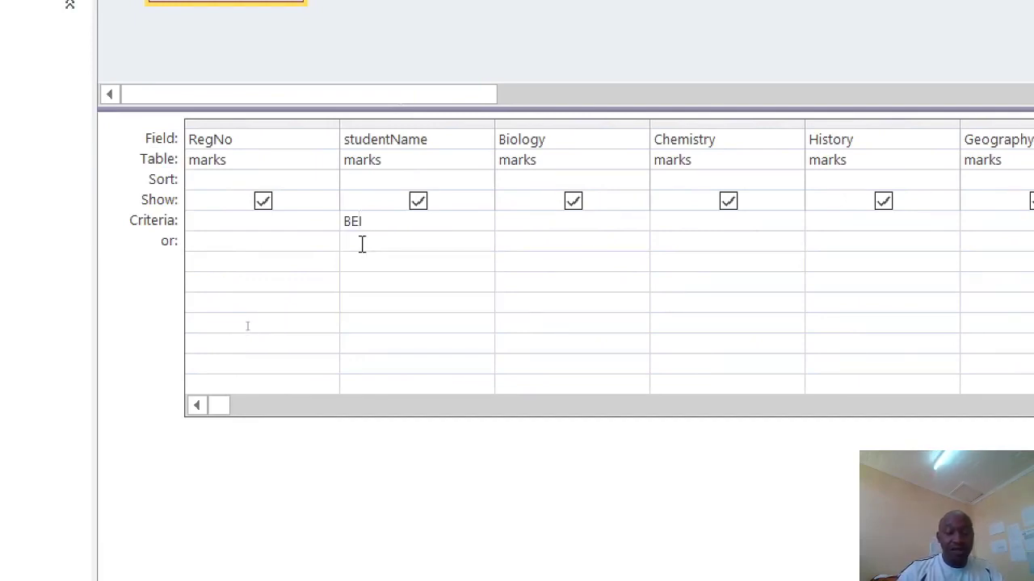
{"action": "type", "text": "LINDA A"}
{"action": "key", "text": "BackSpace"}
{"action": "type", "text": "WAN"}
{"action": "type", "text": "JA"}
{"action": "left_click", "coordinate": [362, 242]}
{"action": "type", "text": "DON GICHAI"}
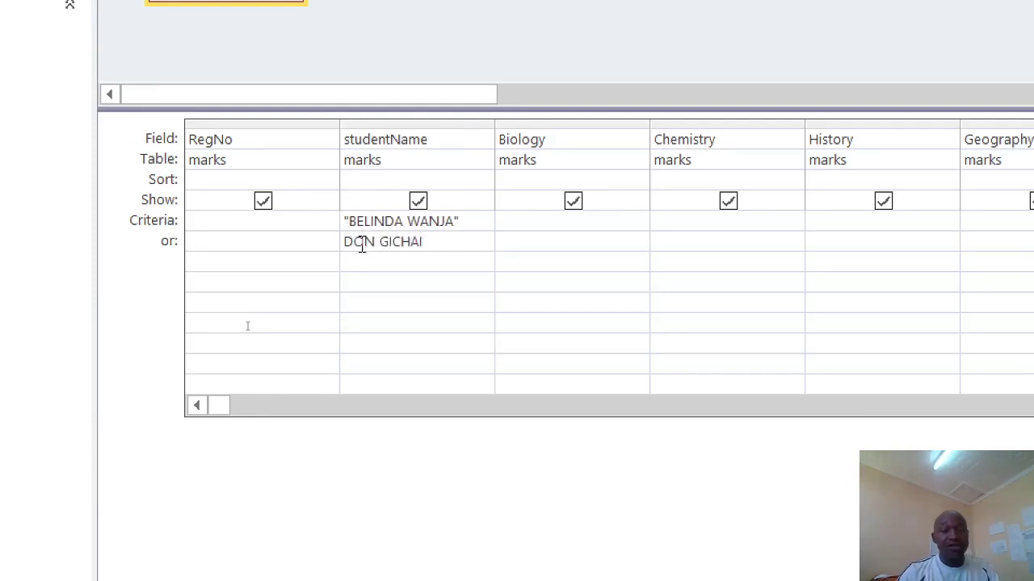
{"action": "left_click", "coordinate": [387, 280]}
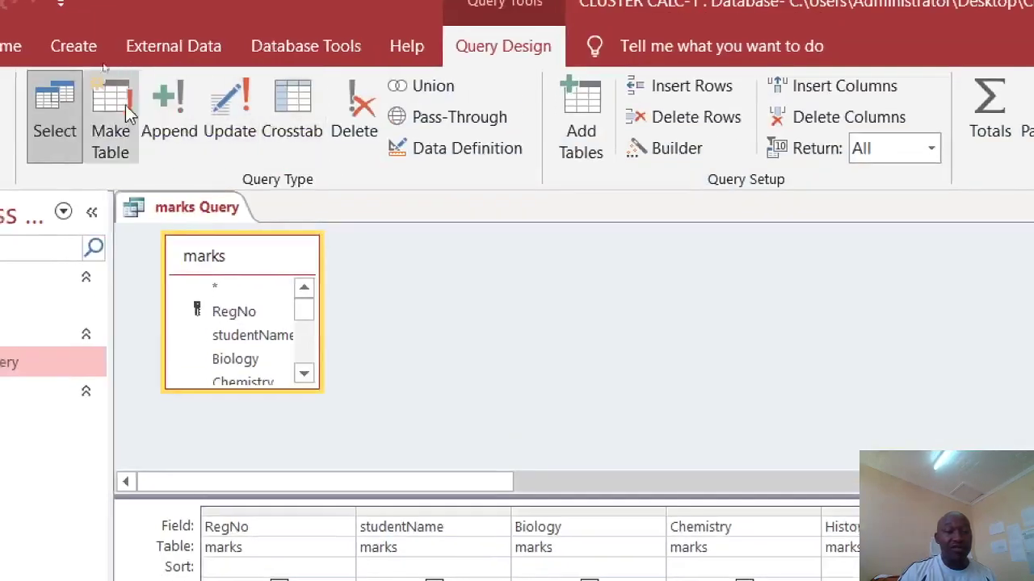
{"action": "left_click", "coordinate": [92, 129]}
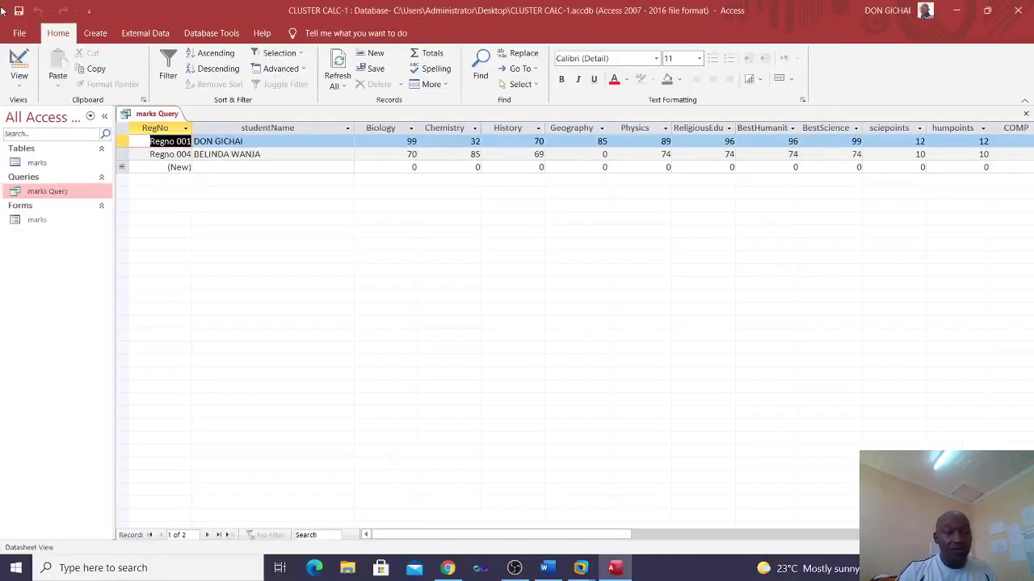
- Return to Design View and delete both studentName criteria
{"action": "left_click", "coordinate": [19, 68]}
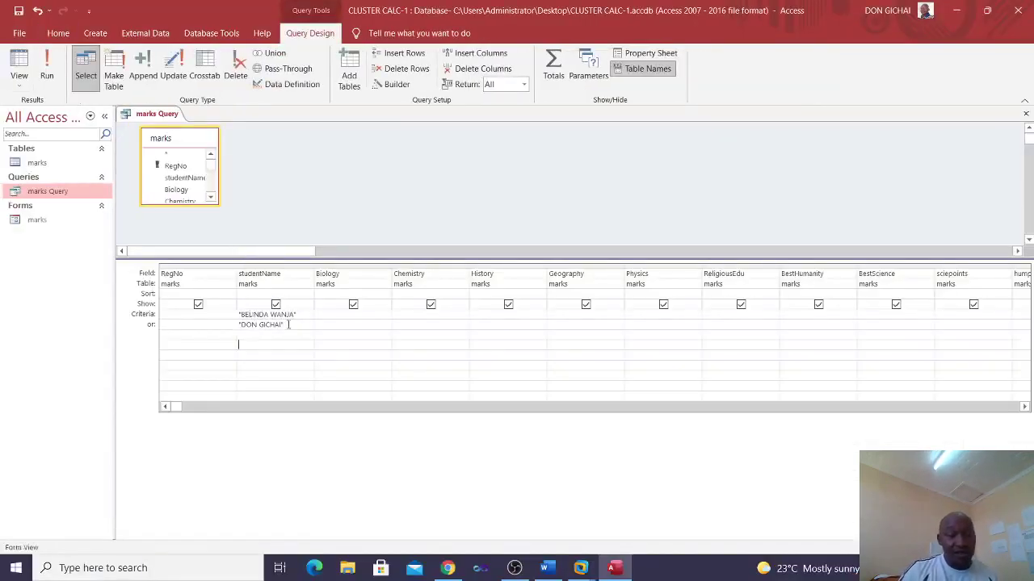
{"action": "left_click_drag", "start_coordinate": [288, 325], "coordinate": [231, 326]}
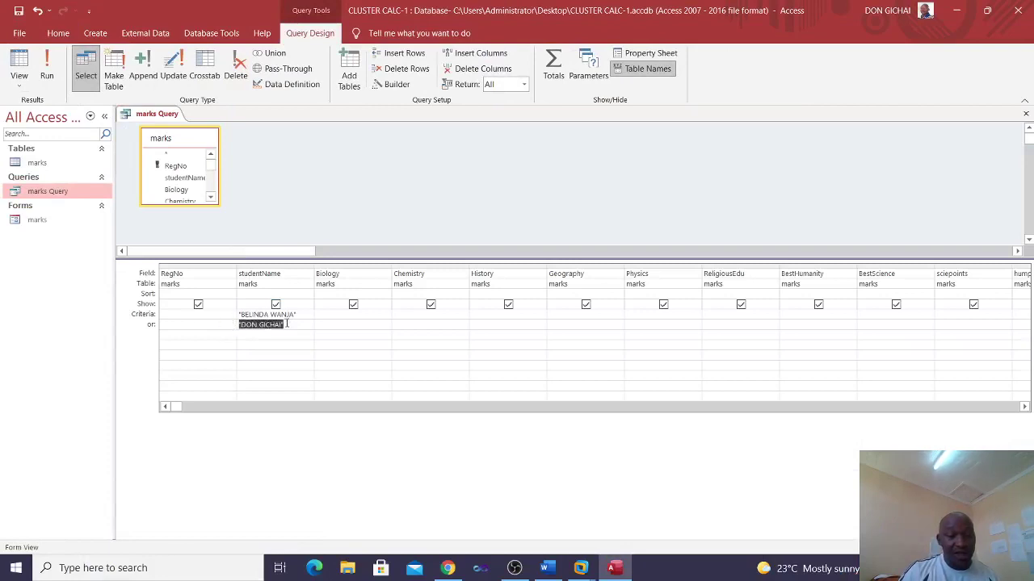
{"action": "left_click_drag", "start_coordinate": [296, 315], "coordinate": [231, 315]}
{"action": "key", "text": "Delete"}
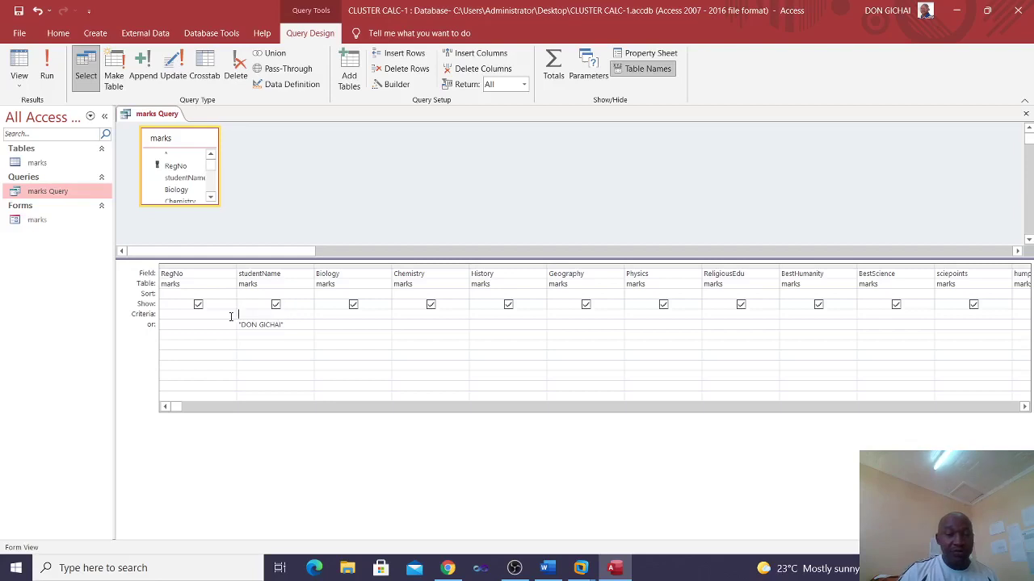
{"action": "left_click_drag", "start_coordinate": [282, 324], "coordinate": [217, 326]}
{"action": "key", "text": "Delete"}
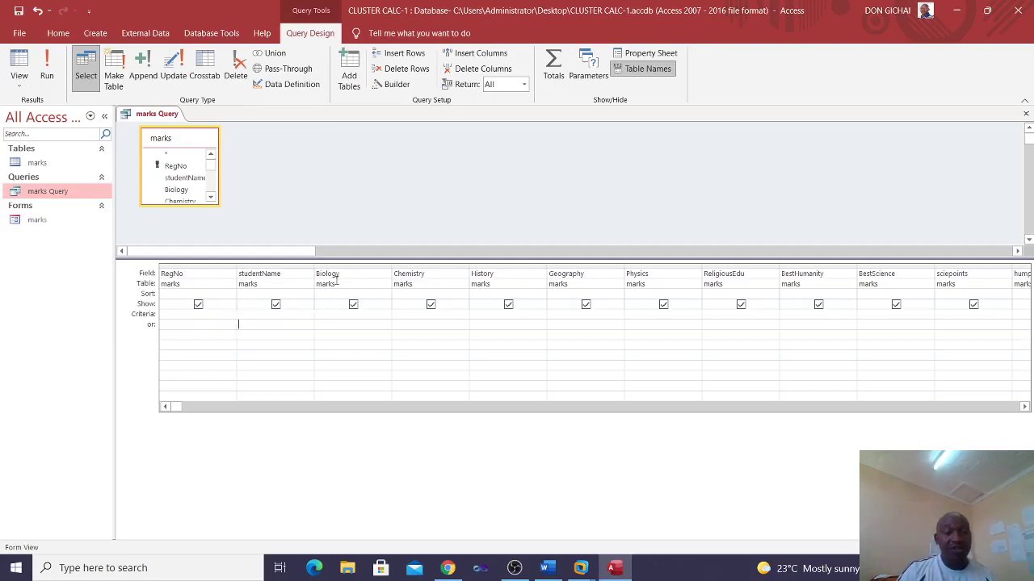
- Enter 'Between 56 and 78' as a condition under the Chemistry field
{"action": "left_click", "coordinate": [411, 324]}
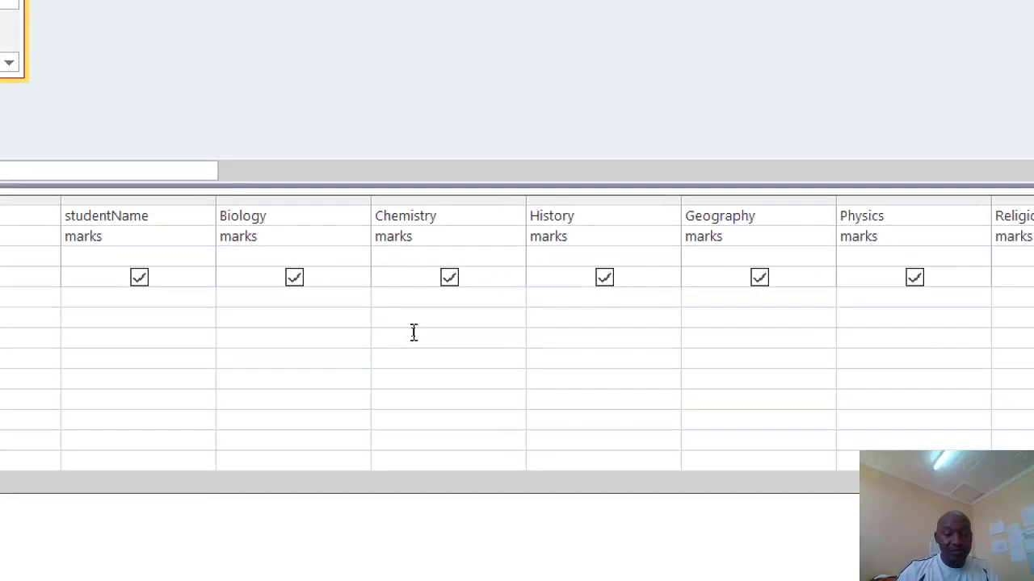
{"action": "type", "text": "Bew"}
{"action": "key", "text": "BackSpace"}
{"action": "type", "text": "tween "}
{"action": "type", "text": "56 and 78"}
{"action": "left_click", "coordinate": [428, 375]}
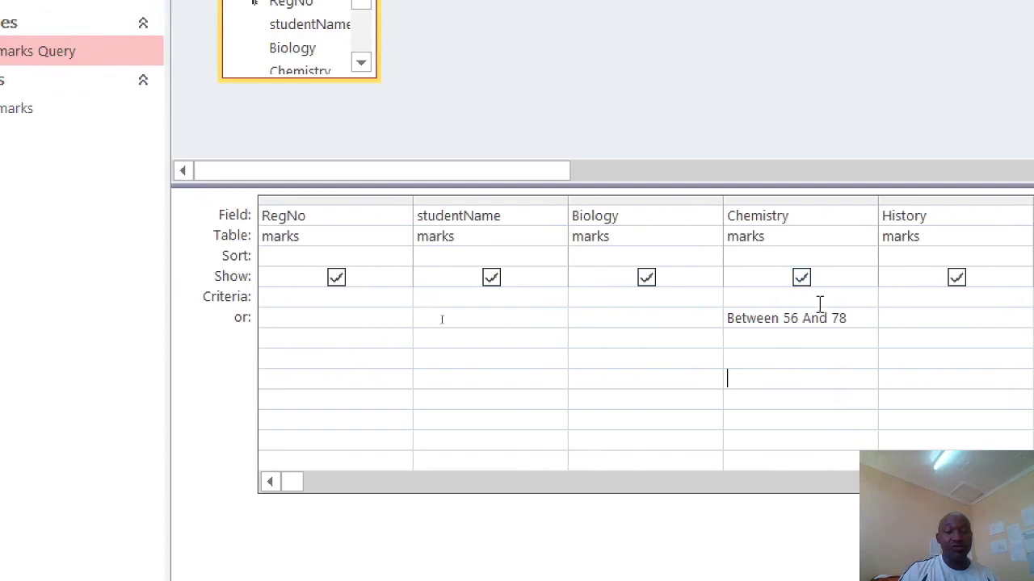
- Remove the misplaced range and put 'Between 56 And 78' in Chemistry's main Criteria row
{"action": "left_click", "coordinate": [859, 319]}
{"action": "key", "text": "F2"}
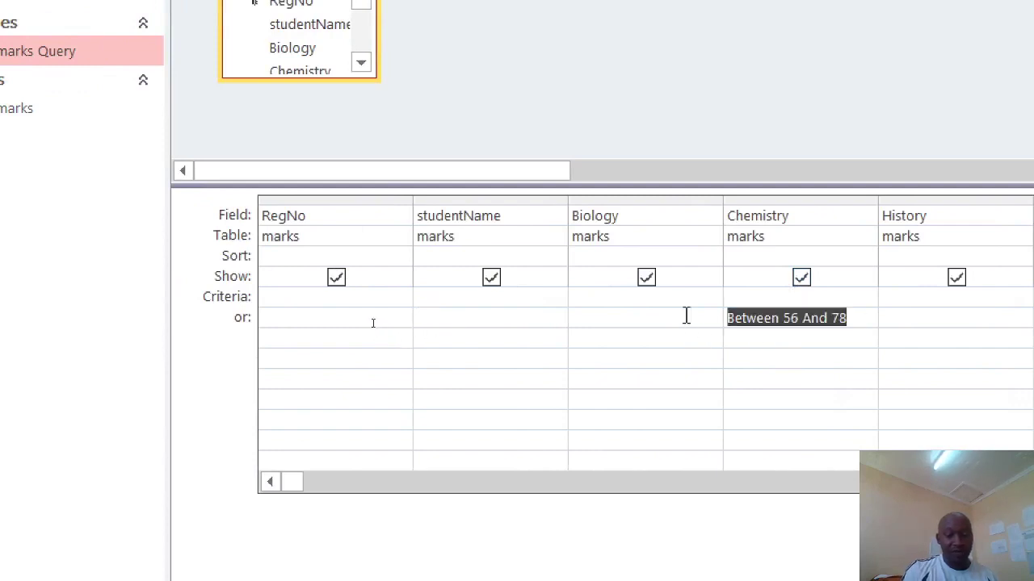
{"action": "key", "text": "Delete"}
{"action": "left_click", "coordinate": [646, 277]}
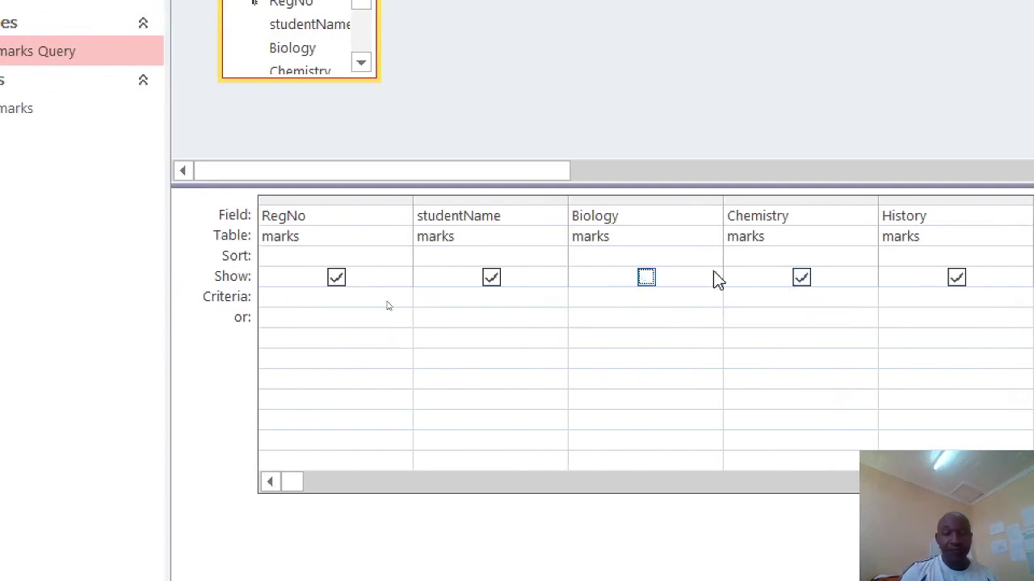
{"action": "left_click", "coordinate": [646, 277]}
{"action": "left_click", "coordinate": [744, 300]}
{"action": "type", "text": "Between 56 And 78"}
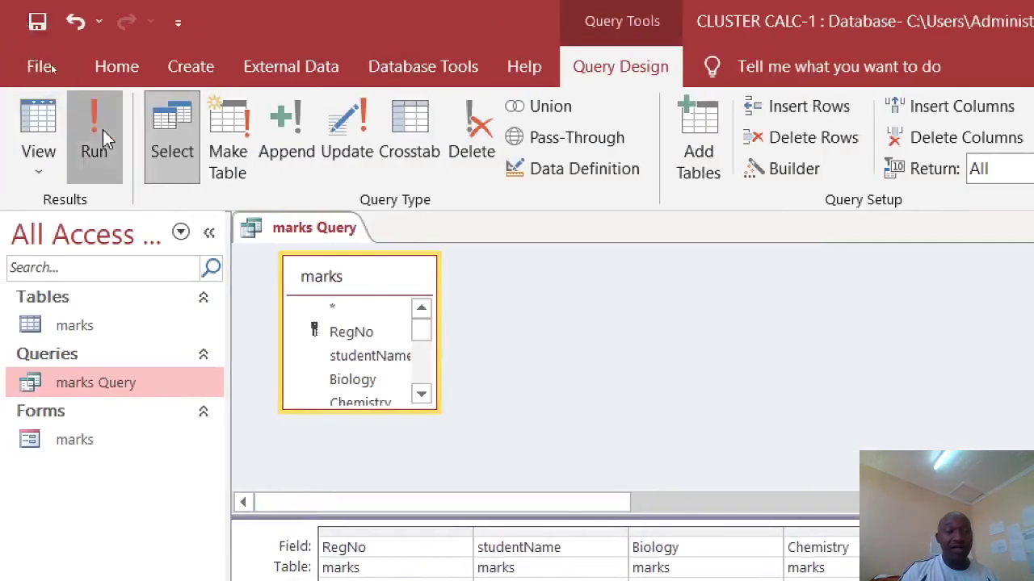
- Run the query to list the five students with Chemistry marks between 56 and 78
{"action": "left_click", "coordinate": [36, 93]}
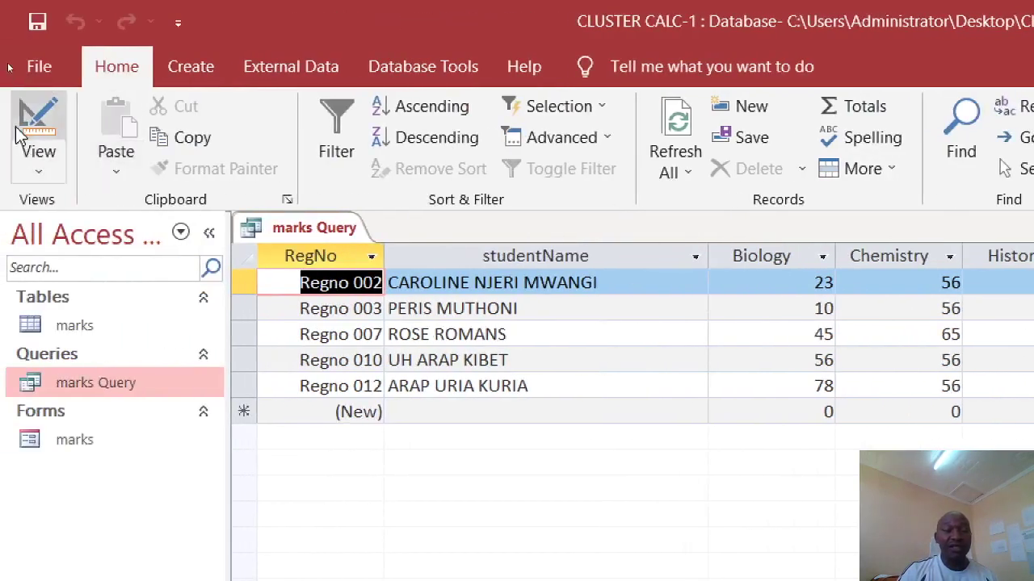
{"action": "left_click", "coordinate": [20, 134]}
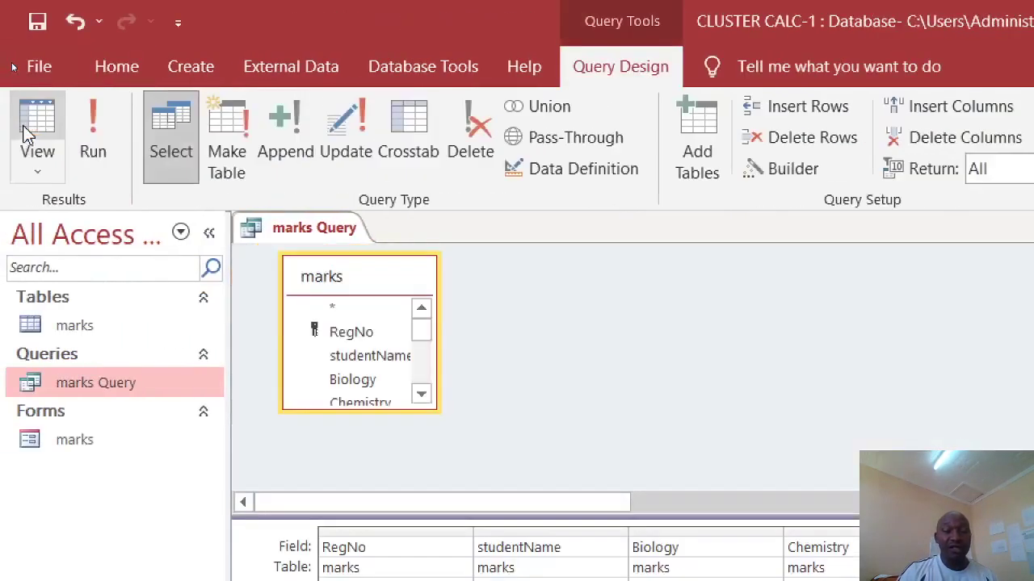